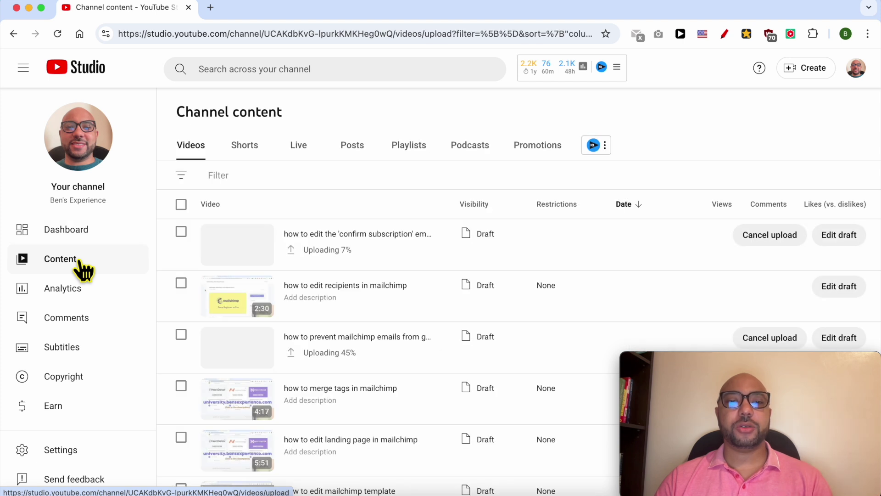
Upload "How to Add a Mailchimp Subscribe Form to WordPress.jpg" from Downloads as the thumbnail of the draft "how to edit landing page in mailchimp"
scroll(339, 294, "down", 3)
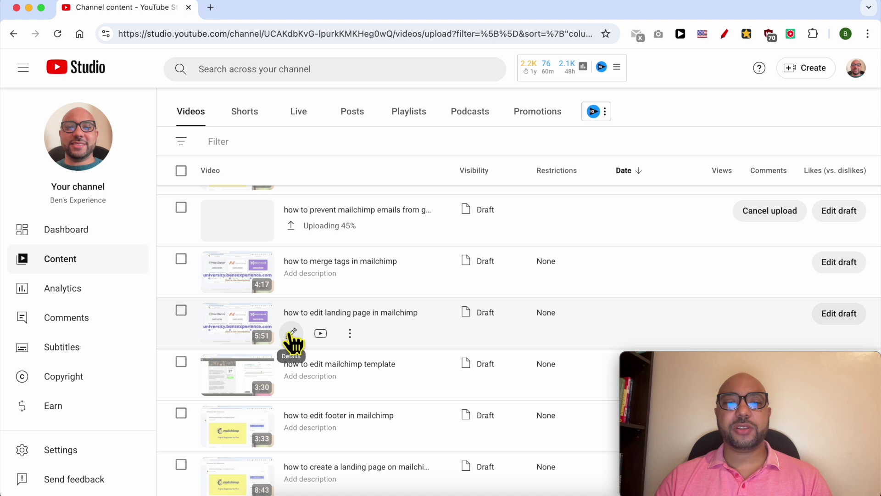
left_click(292, 333)
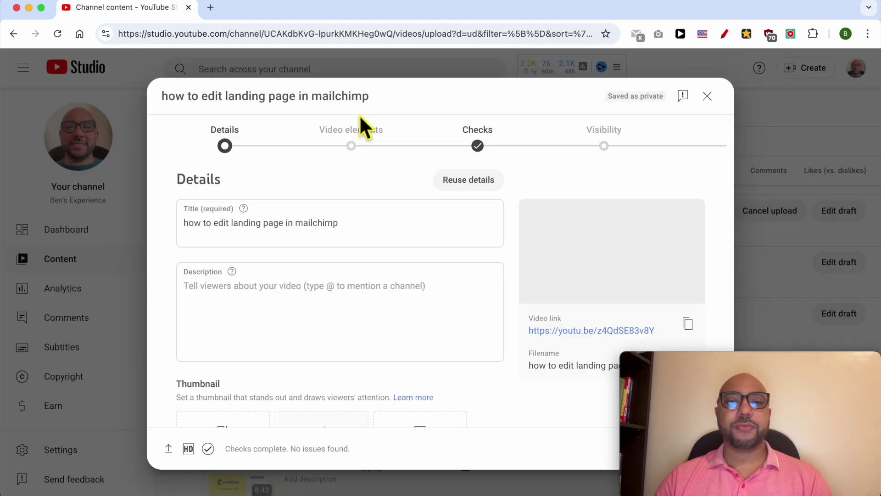
scroll(278, 266, "down", 5)
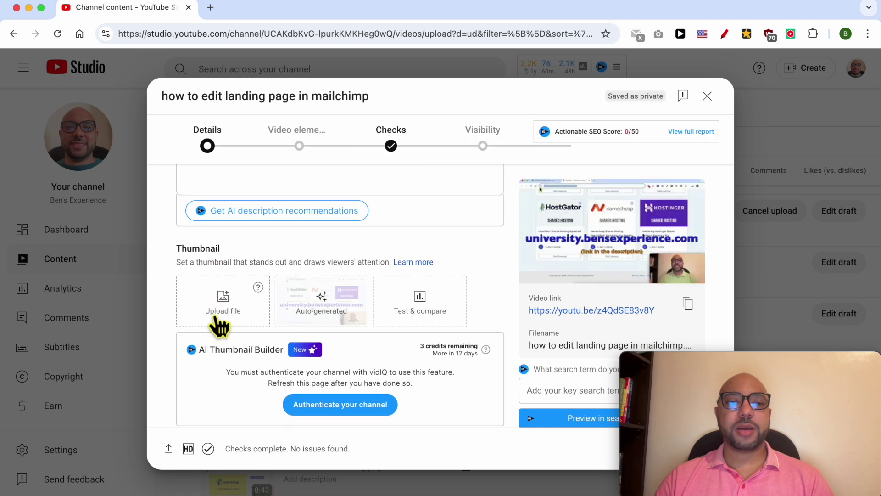
left_click(225, 312)
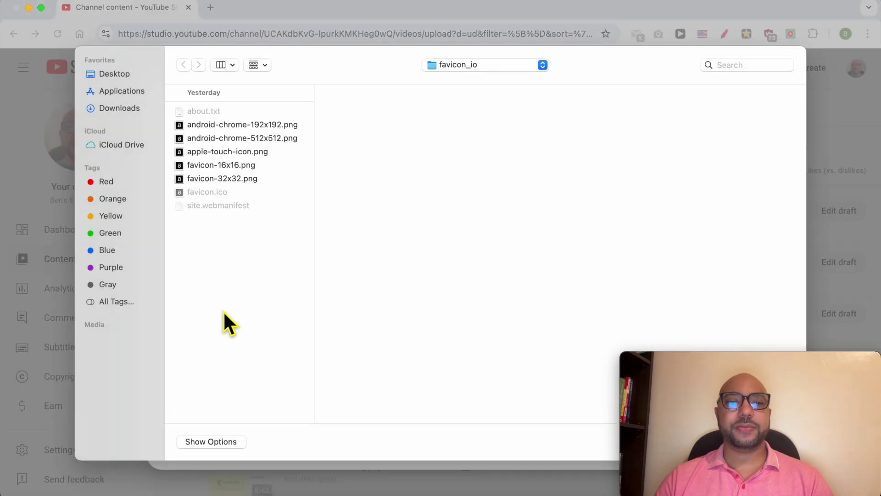
left_click(133, 108)
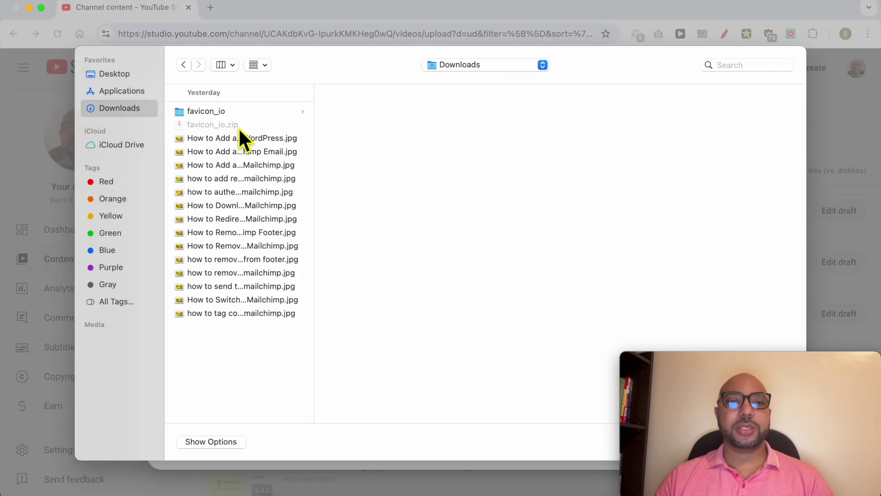
left_click(264, 139)
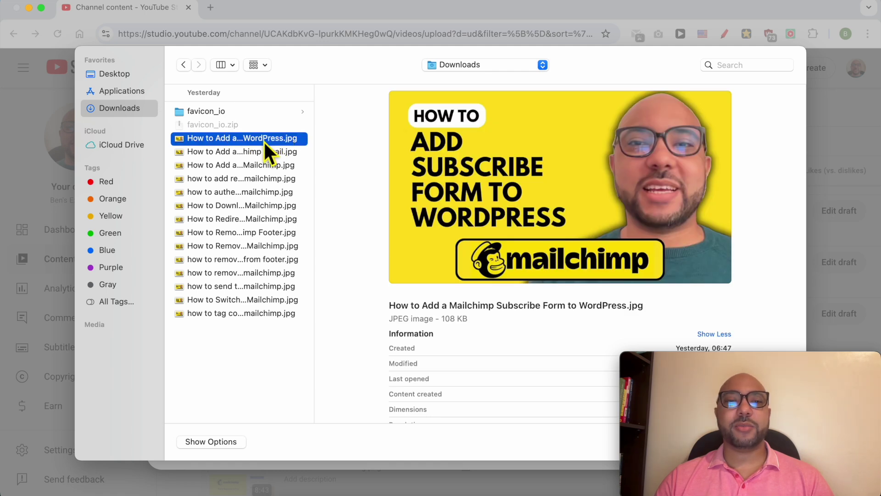
double_click(264, 140)
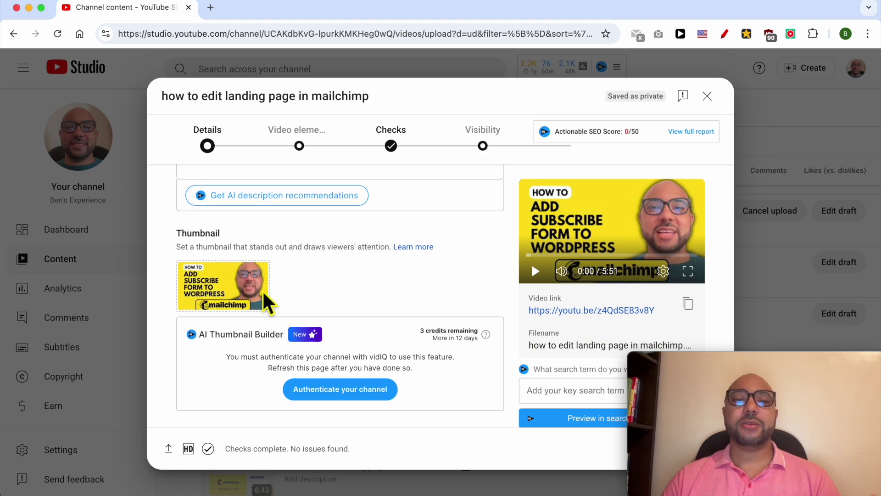
Advance the draft through its checks to the Visibility stage, review the publishing options and return to the video details
left_click_drag(702, 365, 701, 173)
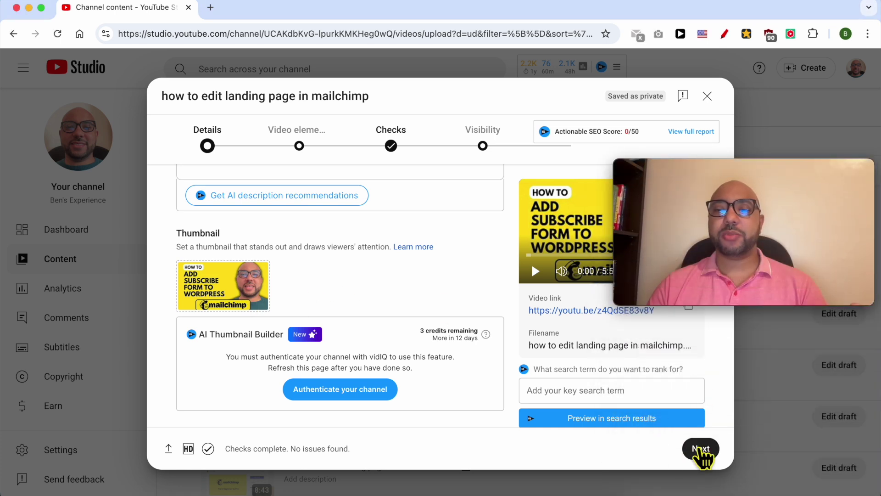
left_click(701, 449)
left_click(698, 448)
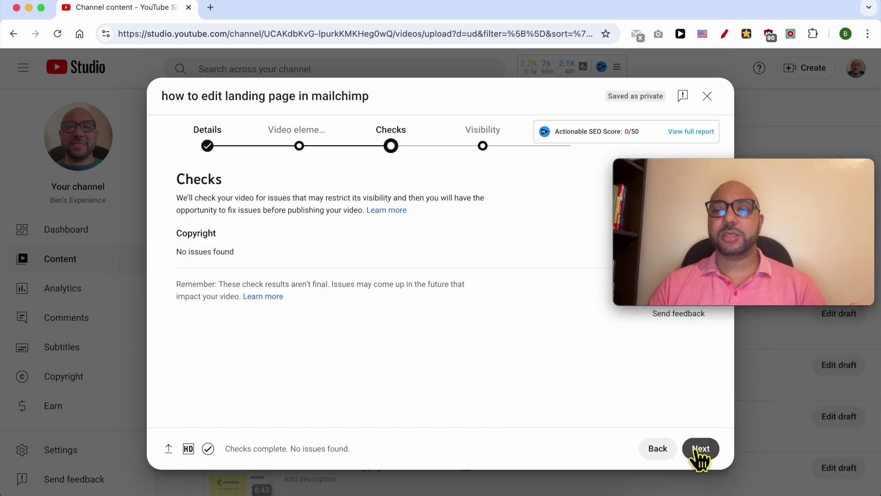
left_click(696, 449)
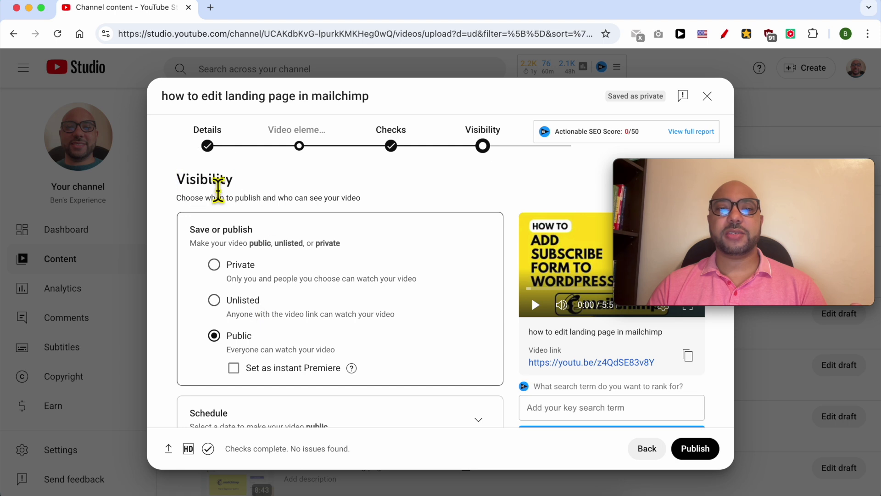
double_click(218, 184)
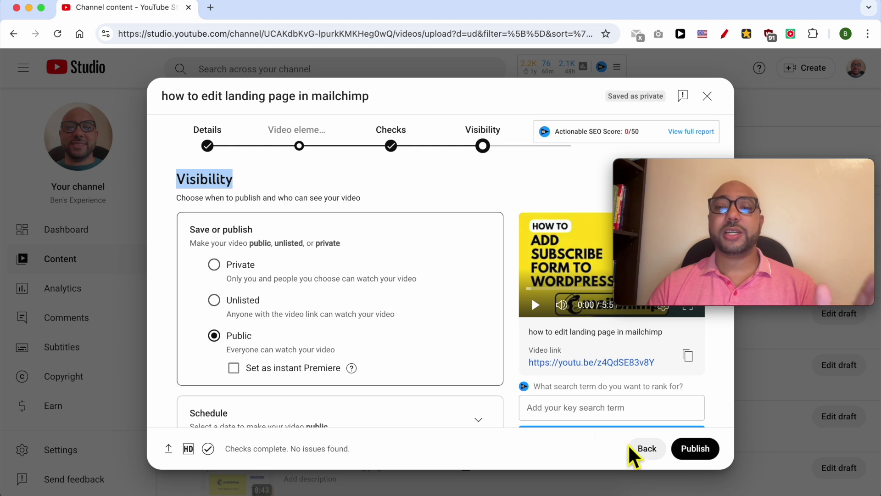
triple_click(648, 449)
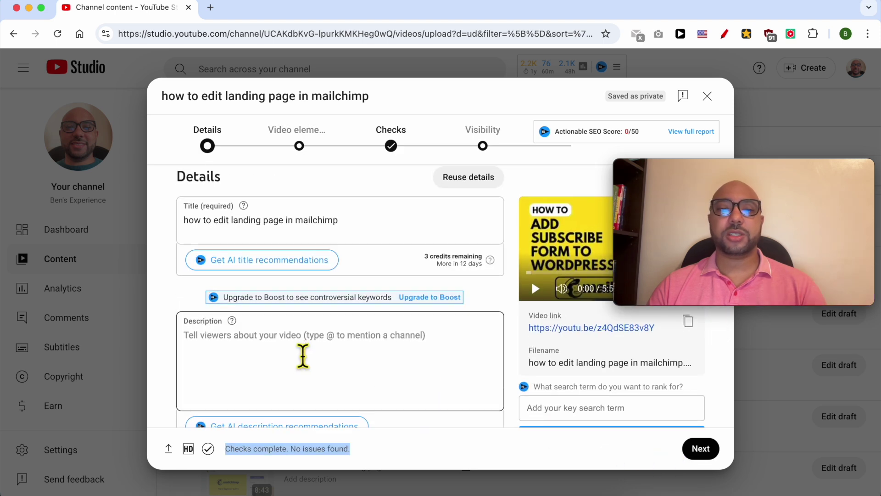
Examine the options offered for the uploaded thumbnail without applying any of them
scroll(303, 356, "down", 5)
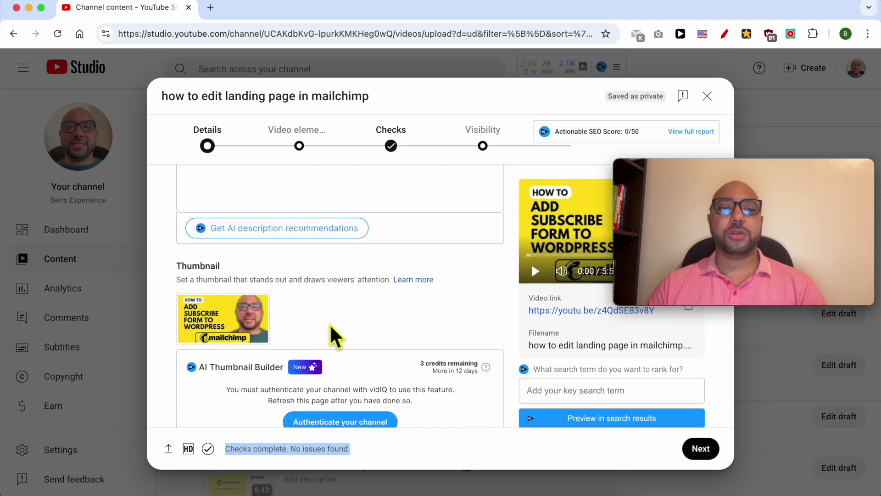
right_click(335, 337)
left_click(301, 324)
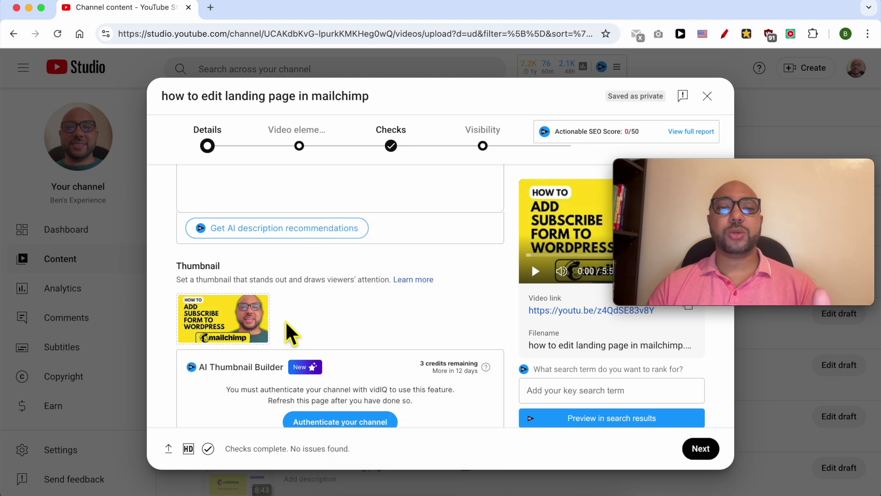
left_click(257, 308)
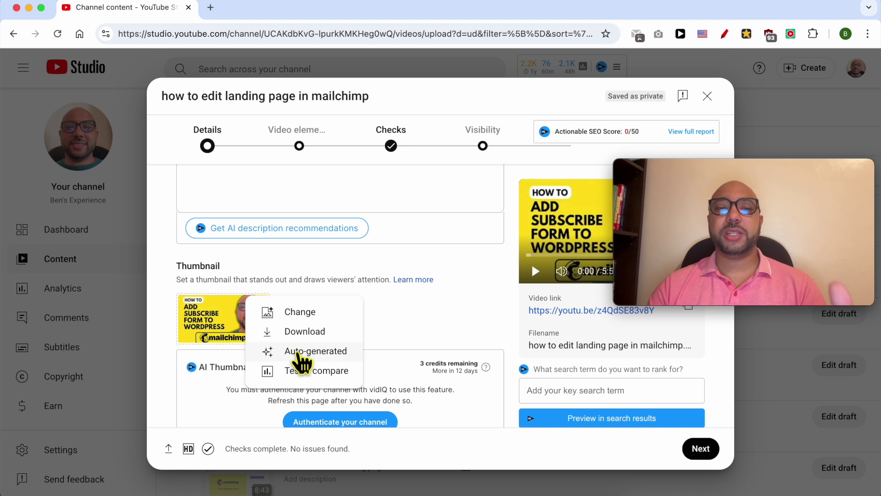
left_click(427, 317)
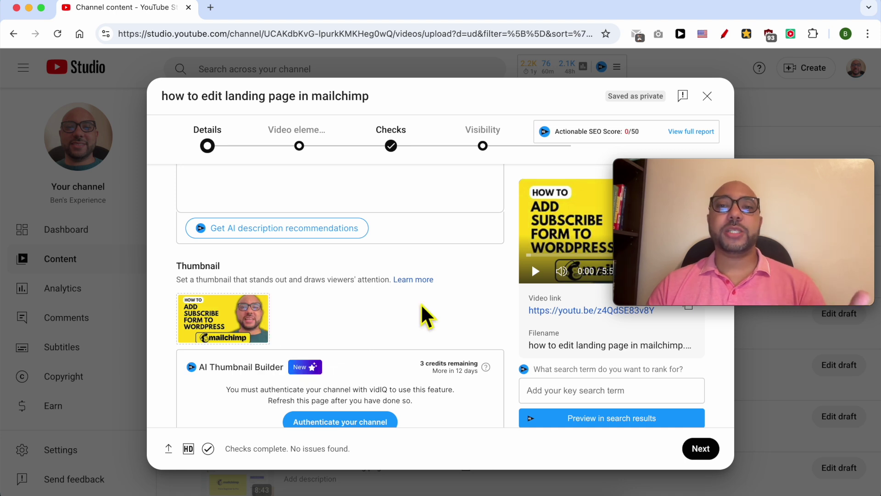
Start a Test & compare for the video's thumbnail and choose a second image for the comparison
mouse_move(260, 310)
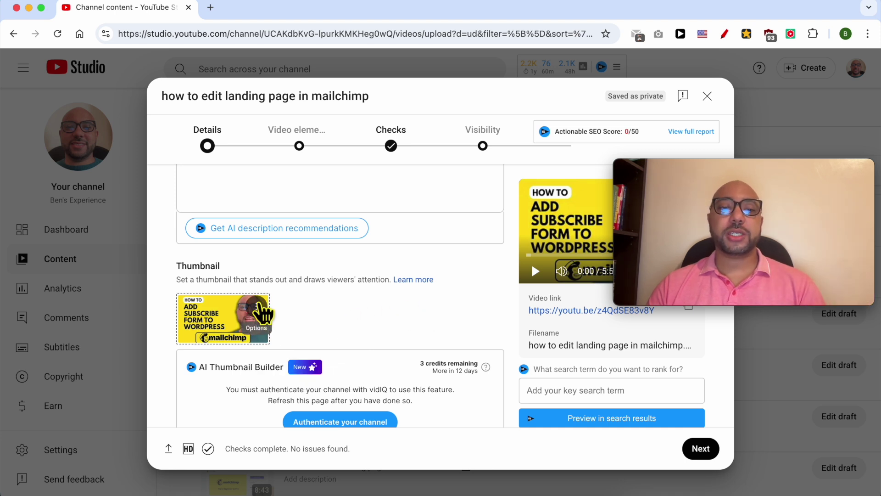
left_click(258, 309)
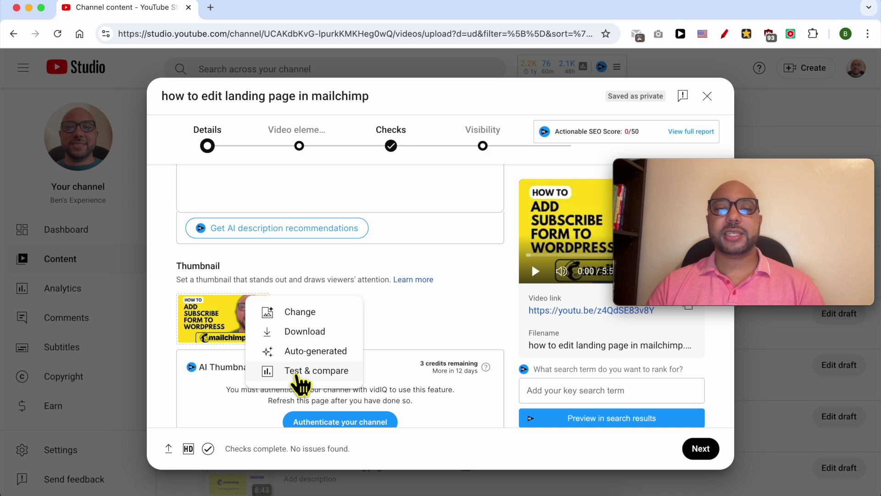
left_click(300, 372)
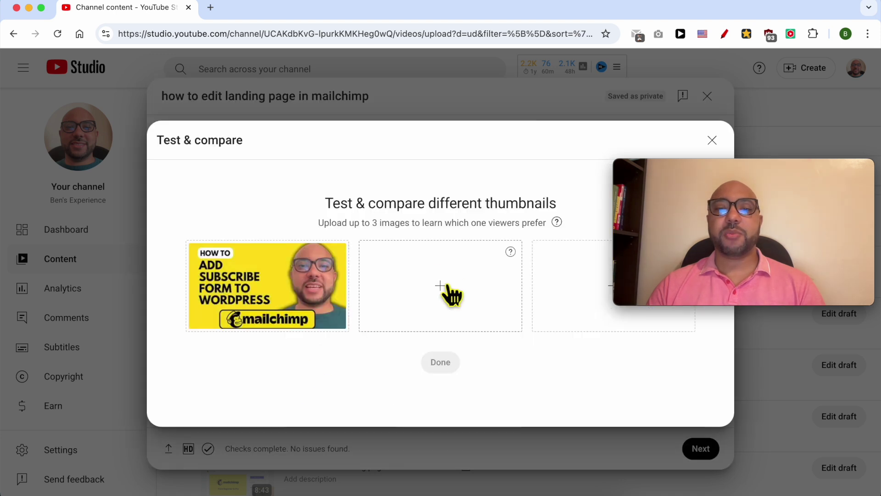
left_click(447, 287)
left_click(261, 152)
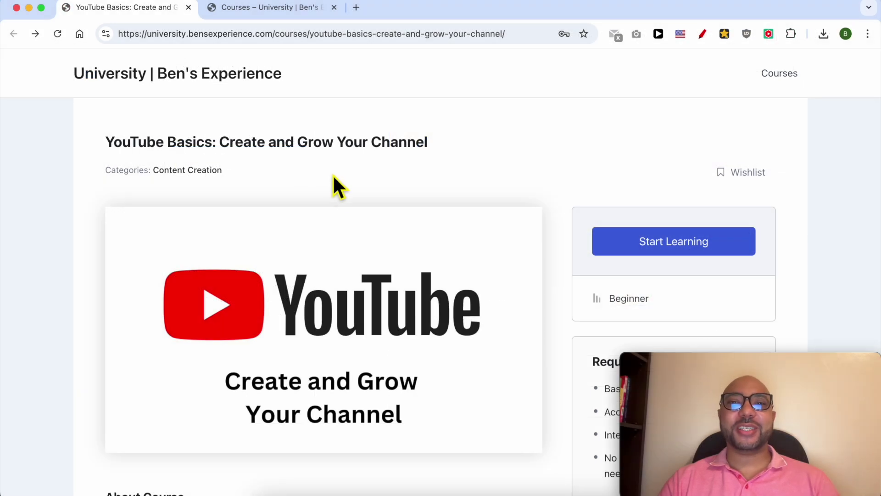
Switch to the "YouTube Basics: Create and Grow Your Channel" course page and examine its "Getting Started with Your YouTube Channel" lessons
left_click_drag(89, 146, 434, 140)
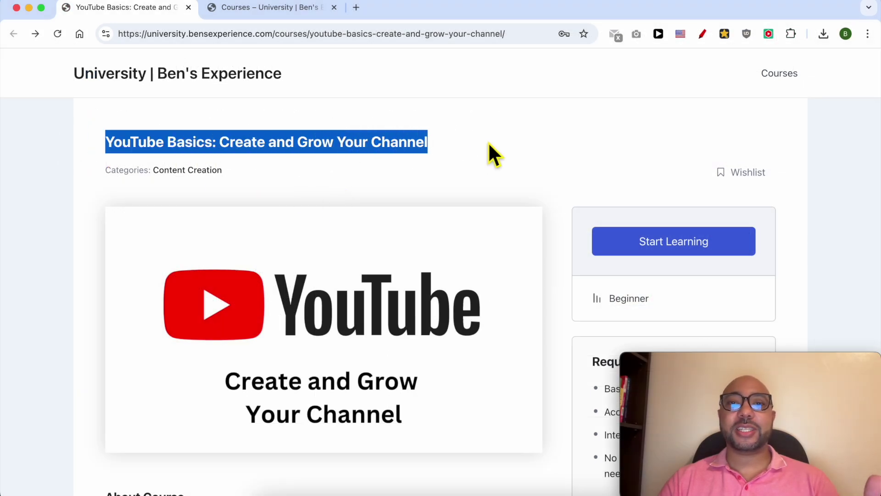
left_click(490, 144)
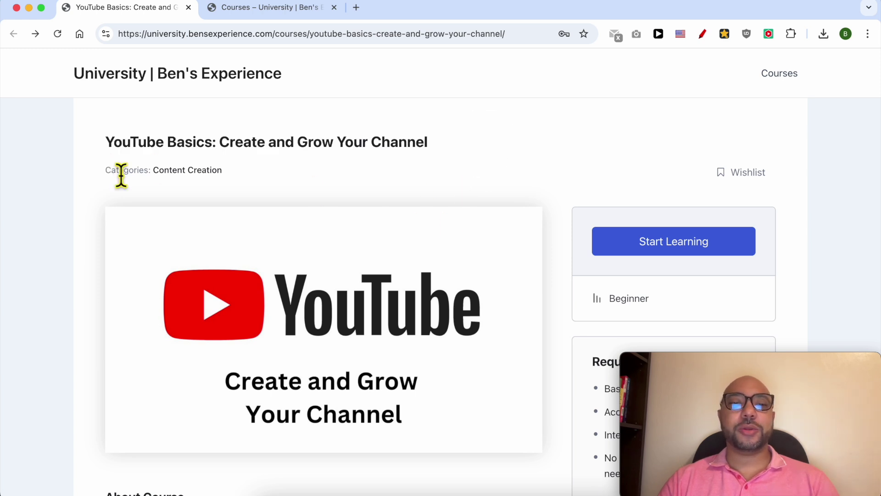
scroll(119, 174, "down", 10)
scroll(121, 174, "down", 8)
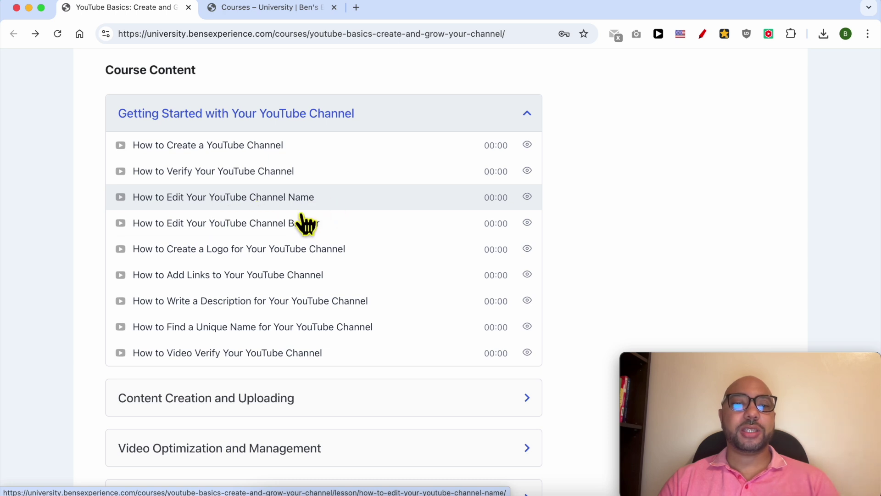
scroll(264, 239, "down", 5)
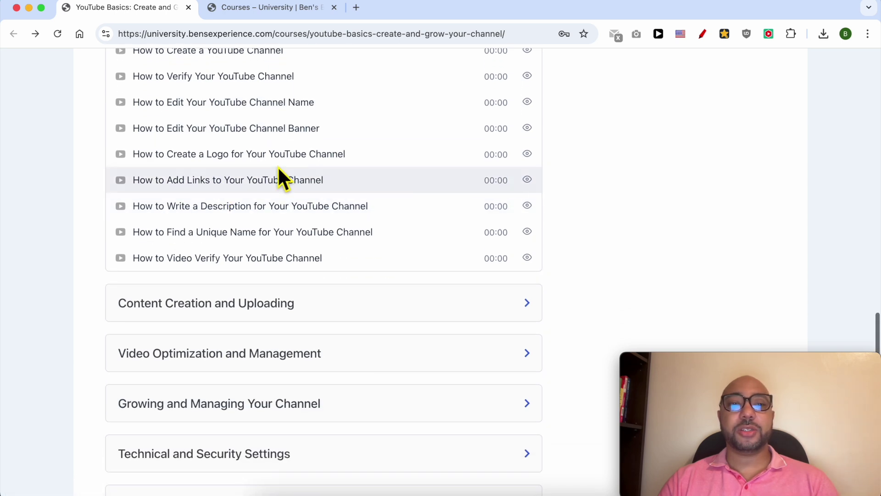
Expand the "Content Creation and Uploading" section of the course and look through its lesson list
left_click(255, 206)
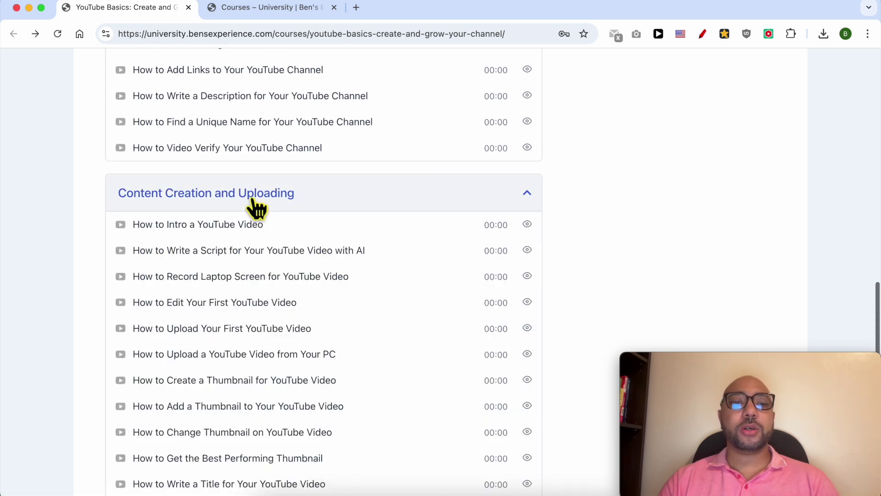
scroll(160, 212, "down", 3)
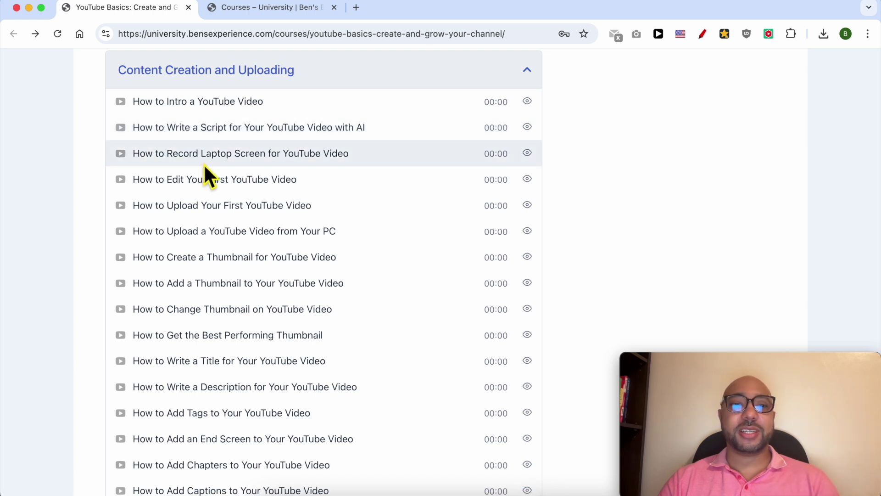
scroll(225, 186, "down", 5)
scroll(256, 252, "down", 4)
scroll(258, 295, "up", 1)
Expand the "Video Optimization and Management" section and look through its lessons
left_click(250, 276)
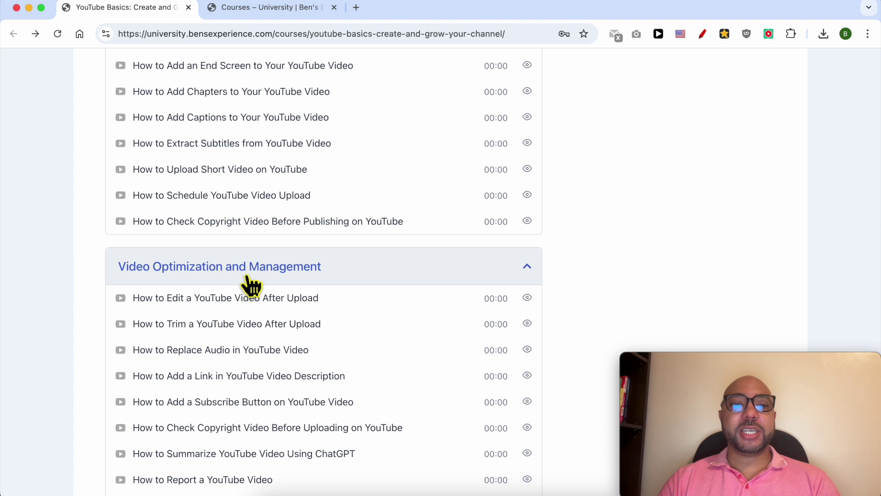
scroll(250, 282, "down", 3)
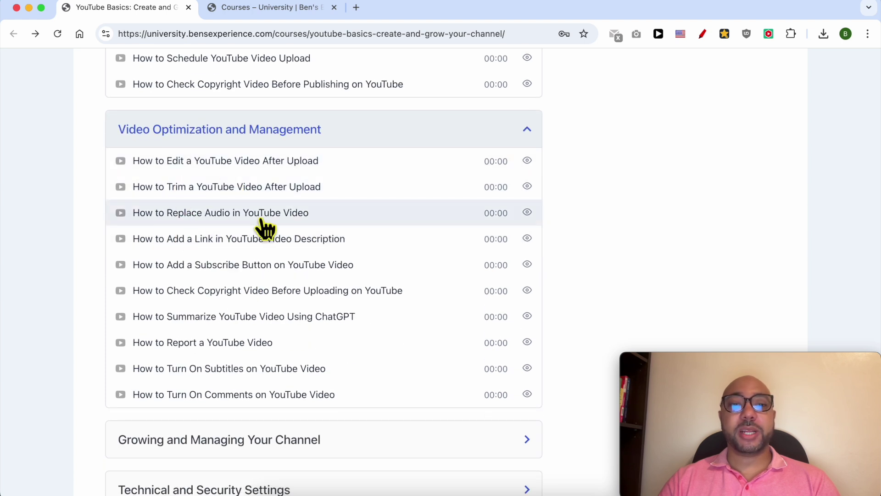
scroll(252, 243, "down", 1)
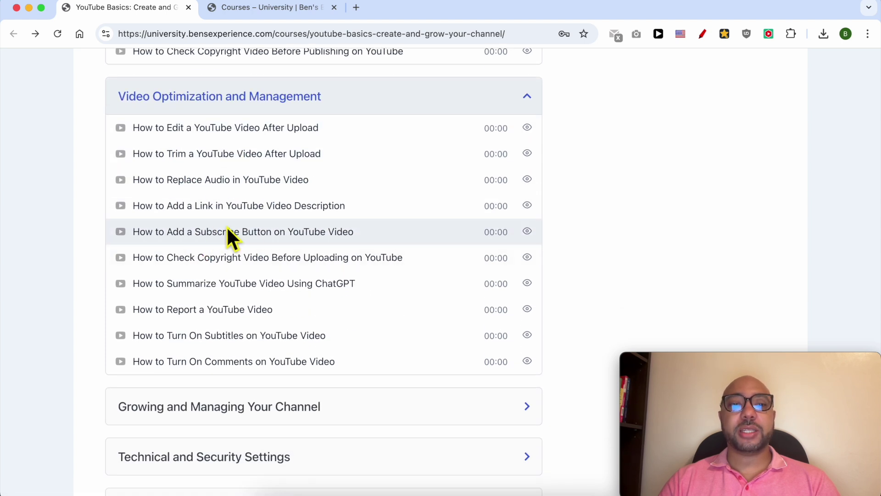
scroll(202, 248, "down", 2)
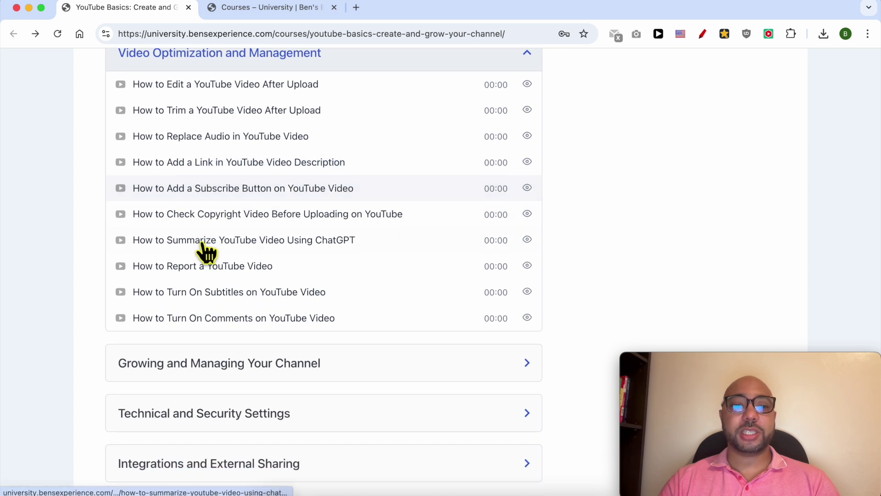
scroll(310, 184, "down", 1)
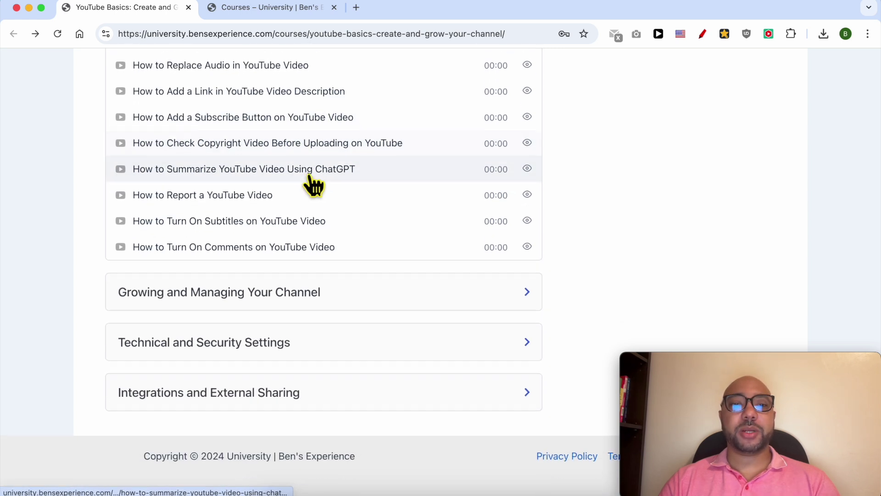
Expand the "Growing and Managing Your Channel" section and review the lessons it contains
left_click(211, 301)
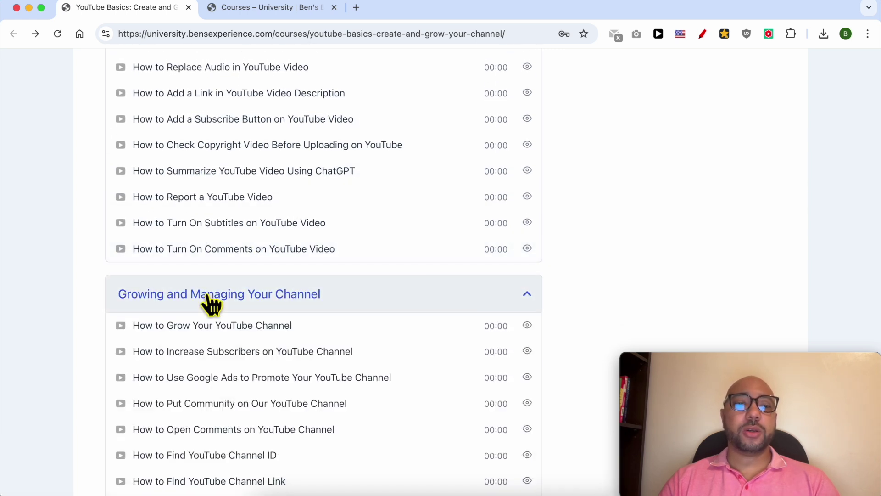
scroll(211, 303, "down", 3)
scroll(211, 305, "down", 4)
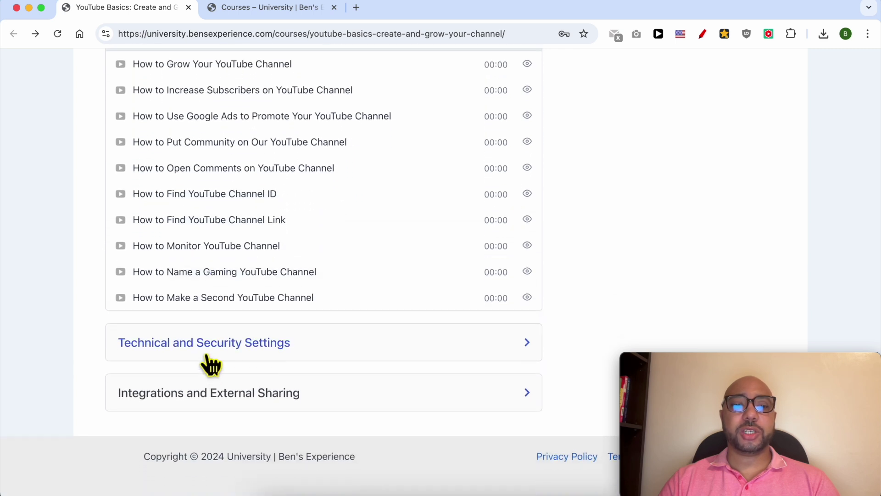
Expand the "Technical and Security Settings" and "Integrations and External Sharing" sections and review their lessons
left_click(204, 351)
scroll(247, 369, "down", 9)
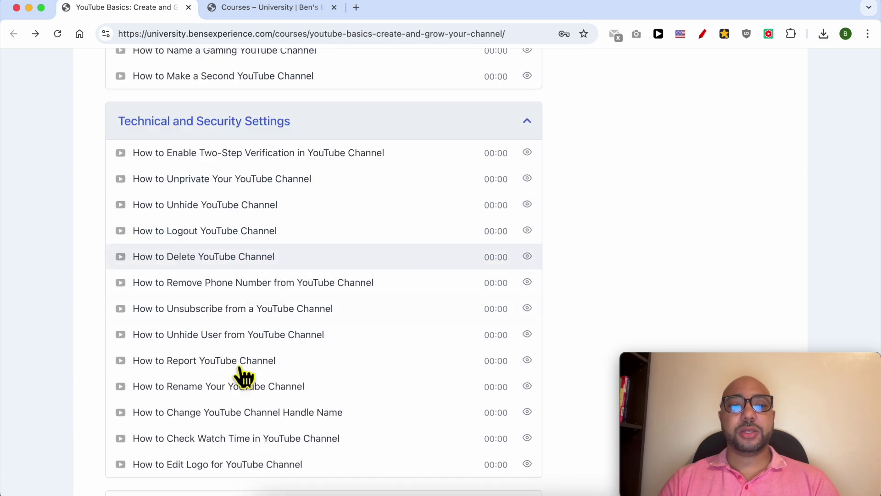
left_click(207, 394)
scroll(203, 395, "down", 5)
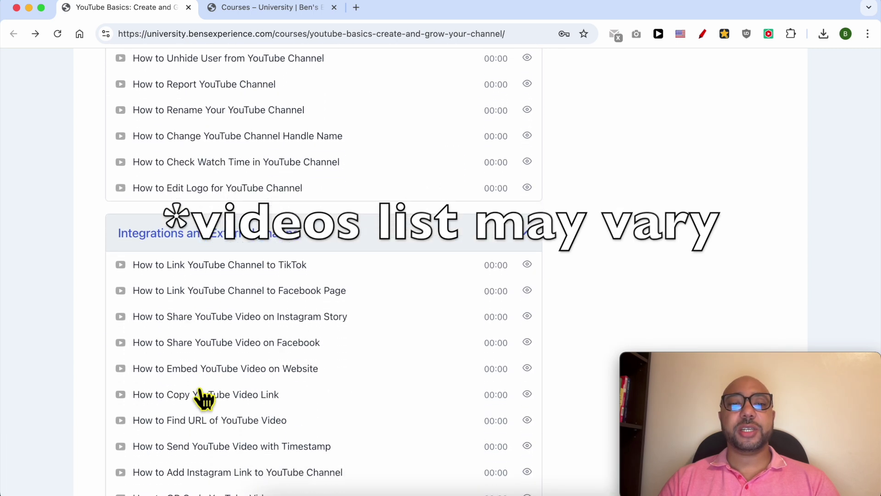
Review the remaining lessons in the "Integrations and External Sharing" section and return to the start of the course page
scroll(201, 398, "down", 2)
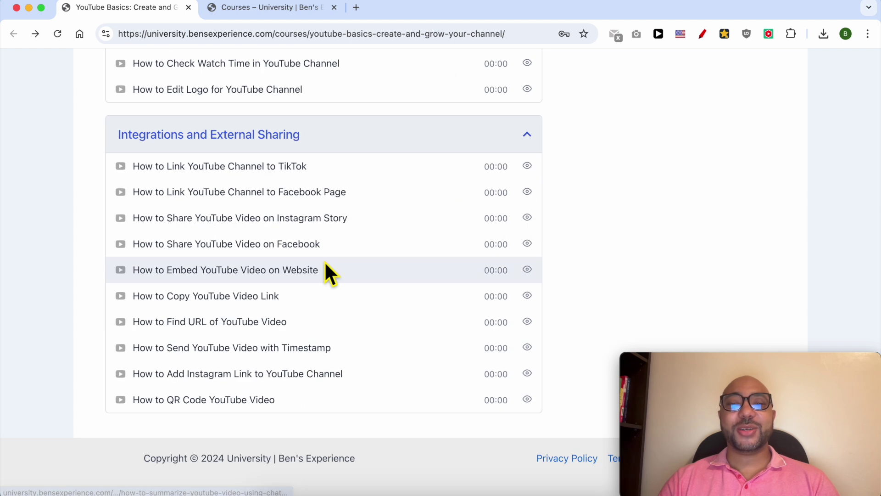
scroll(327, 270, "up", 1)
scroll(328, 280, "up", 20)
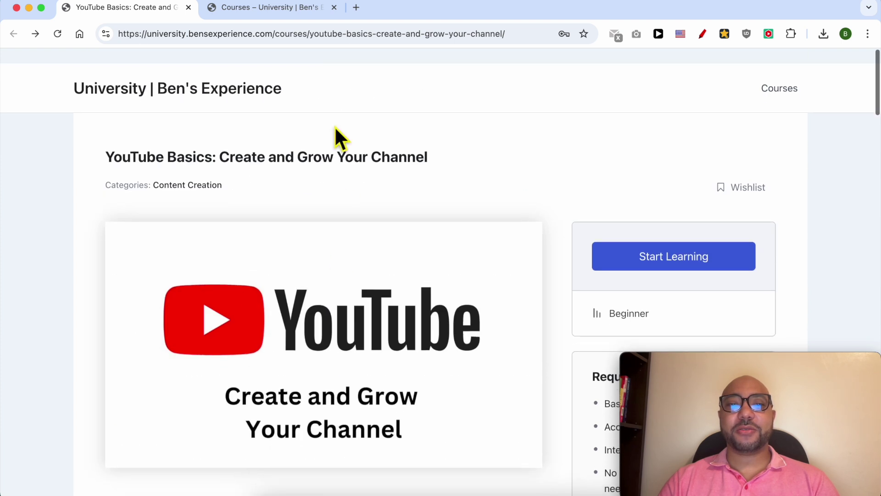
Switch to the university's Courses page, browse the course catalogue, and select the page's web address
left_click(283, 15)
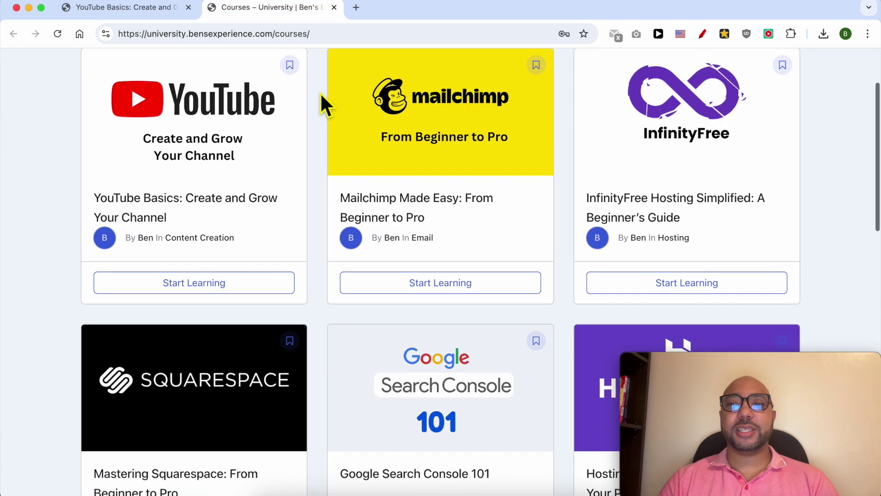
scroll(321, 110, "down", 2)
scroll(324, 122, "down", 10)
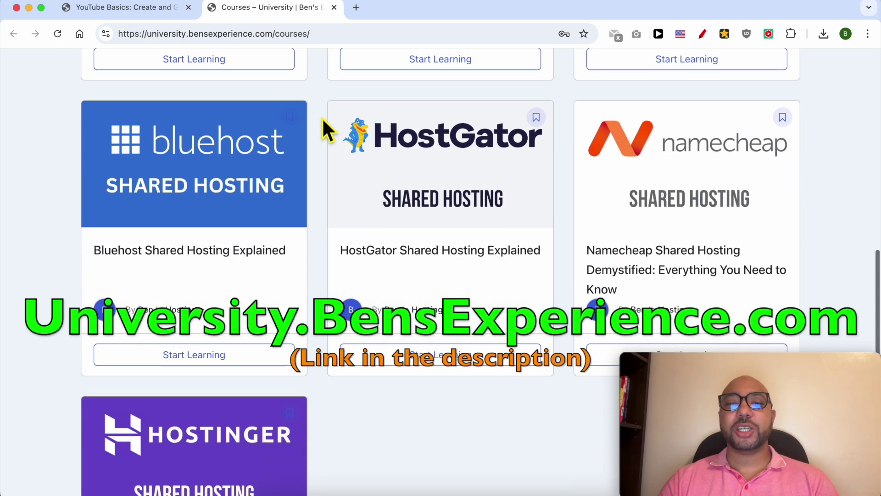
scroll(322, 118, "down", 1)
left_click_drag(275, 33, 72, 39)
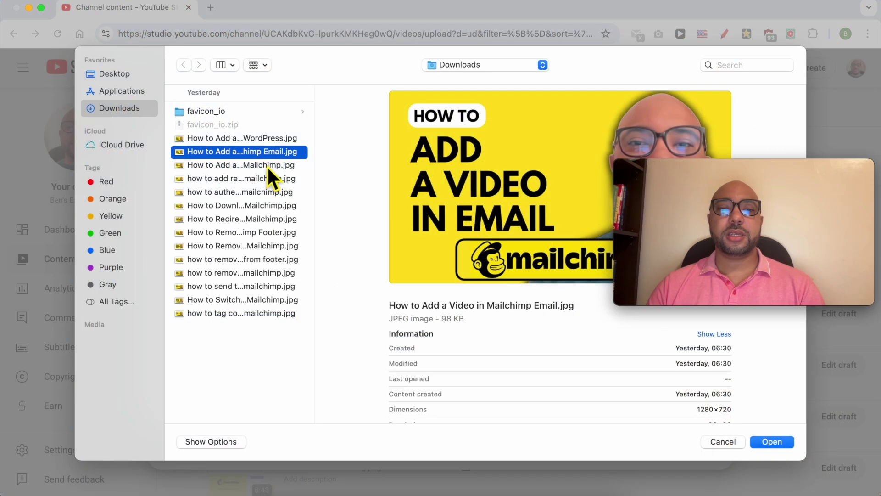
Upload "How to Add a Video in Mailchimp Email.jpg" as the second thumbnail in Test & compare
double_click(266, 152)
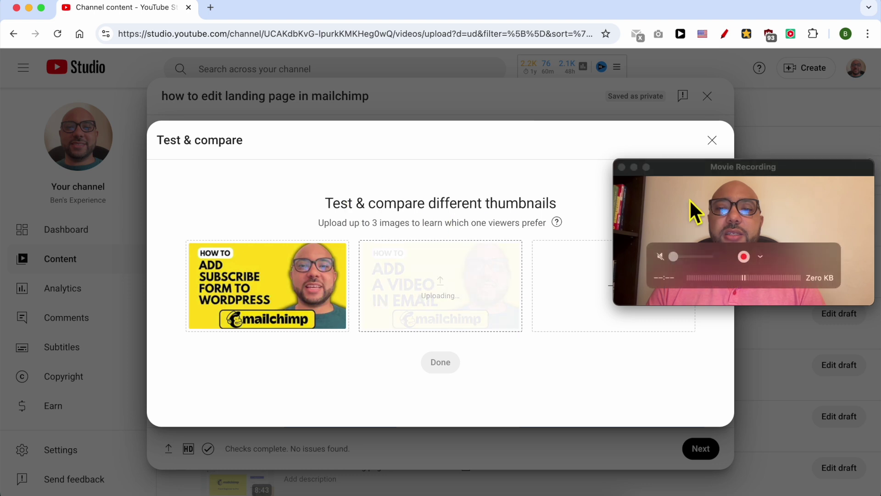
left_click(698, 192)
left_click_drag(698, 191, 714, 370)
Upload the Mailchimp "Authenticate Domain" image from Downloads as the third comparison thumbnail and finish the Test & compare setup
left_click(613, 288)
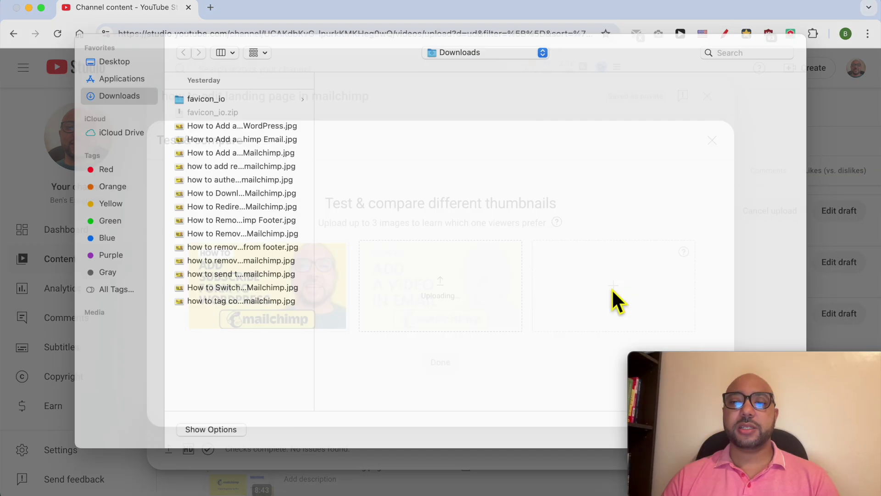
left_click(250, 195)
double_click(256, 195)
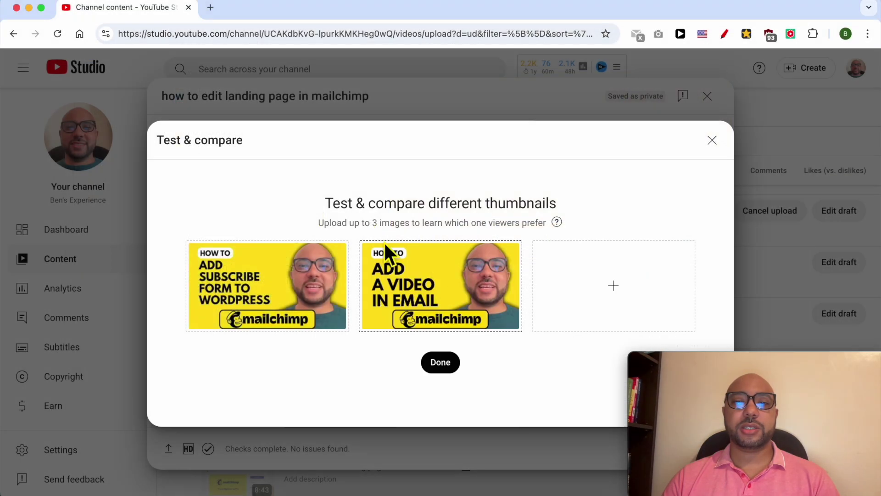
left_click_drag(660, 360, 685, 83)
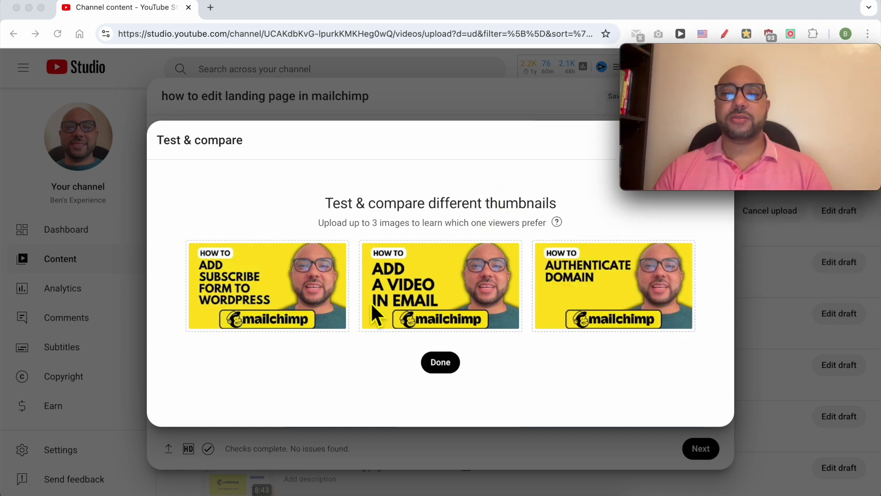
left_click(443, 370)
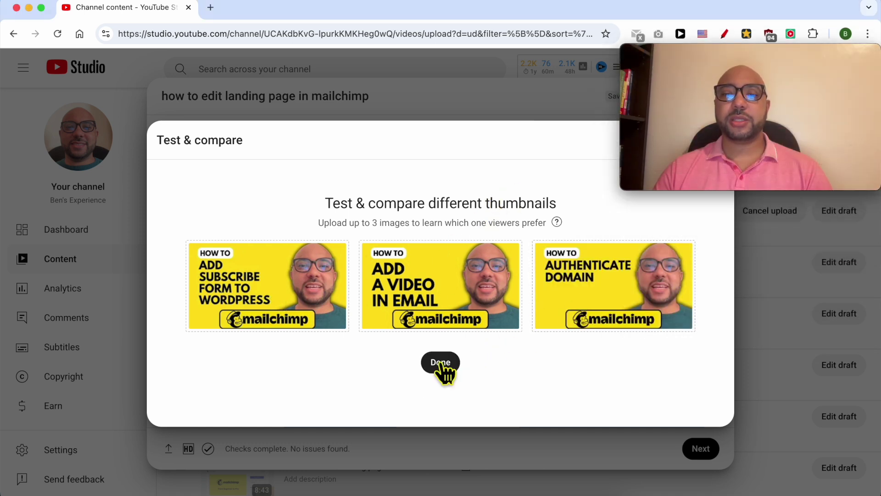
left_click(442, 370)
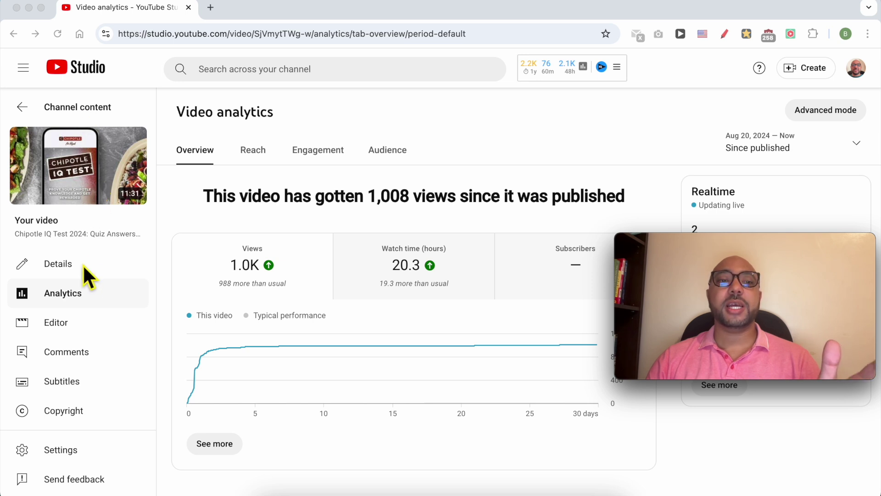
Open the Reach analytics for the Chipotle IQ Test video and find its Thumbnail test report
left_click(88, 290)
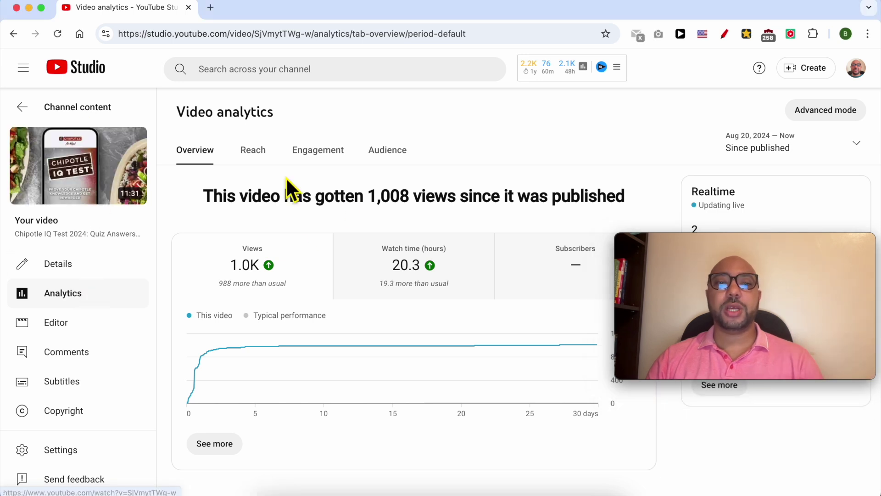
left_click(257, 156)
scroll(559, 282, "down", 5)
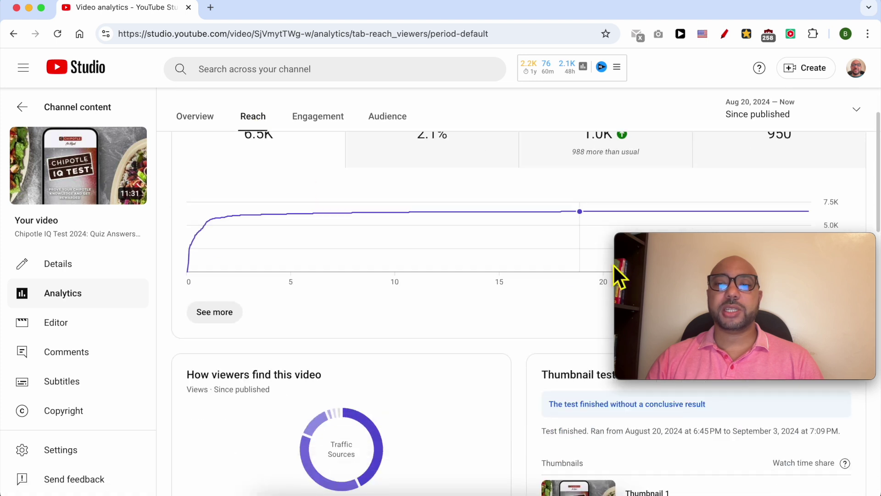
left_click_drag(693, 246, 247, 122)
scroll(655, 257, "down", 4)
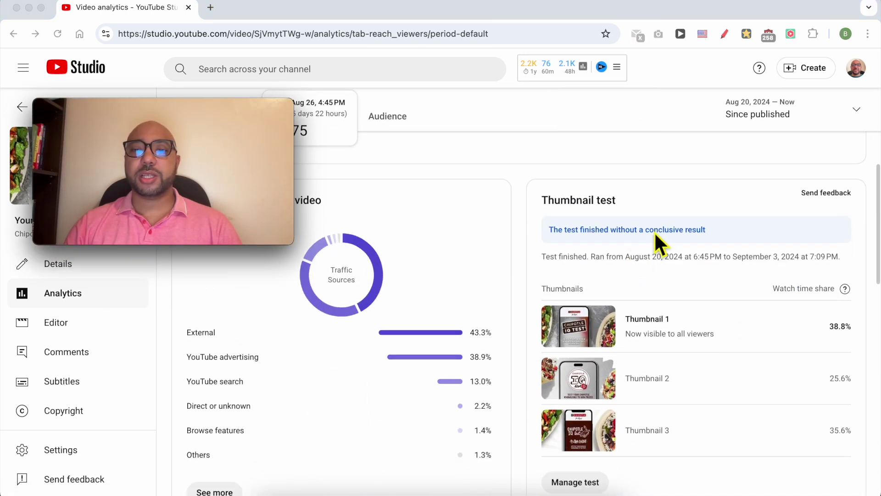
Examine the Thumbnail test report, comparing the three thumbnails and their watch time shares
left_click_drag(566, 157, 619, 198)
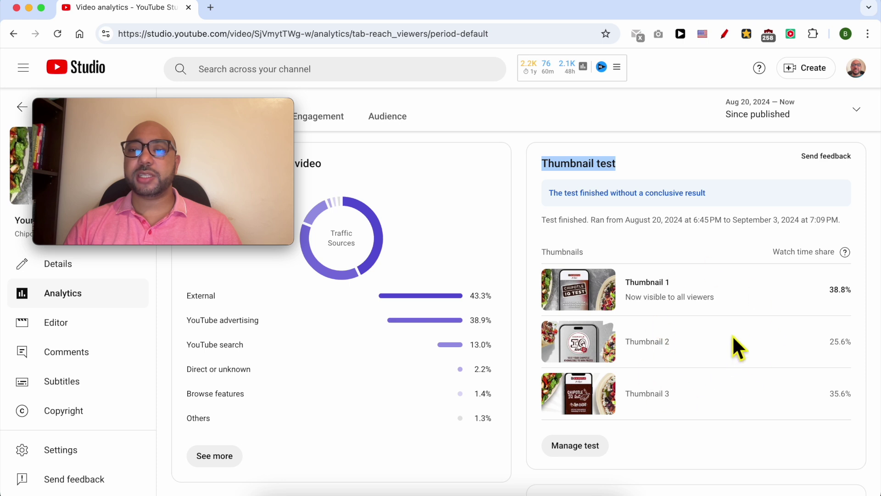
left_click(707, 355)
scroll(654, 335, "up", 10)
scroll(609, 311, "down", 1)
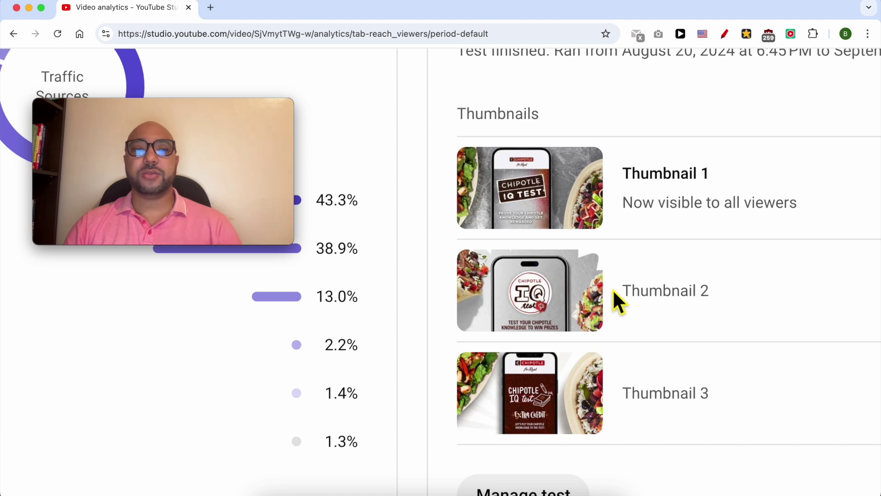
scroll(732, 274, "down", 10)
double_click(839, 253)
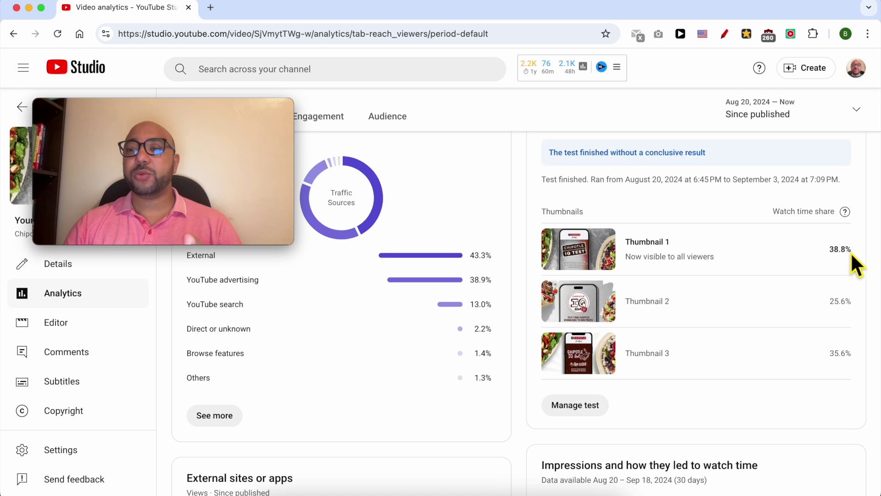
left_click_drag(852, 252, 847, 250)
left_click(845, 256)
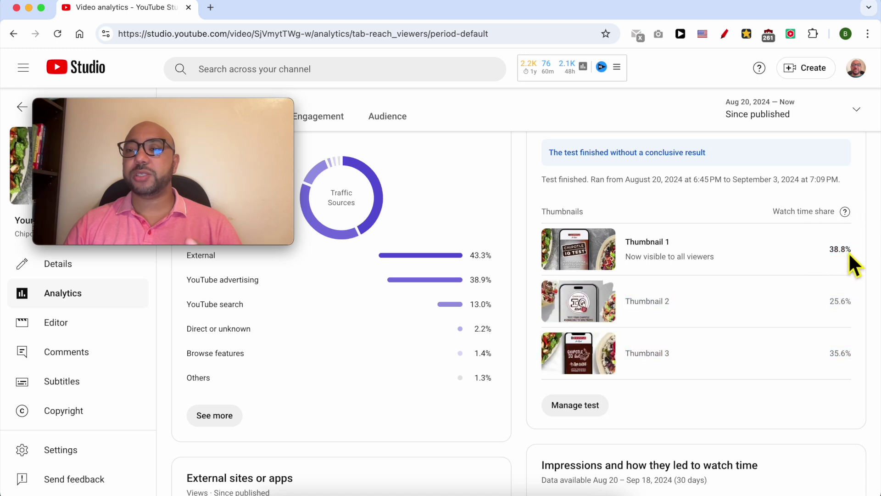